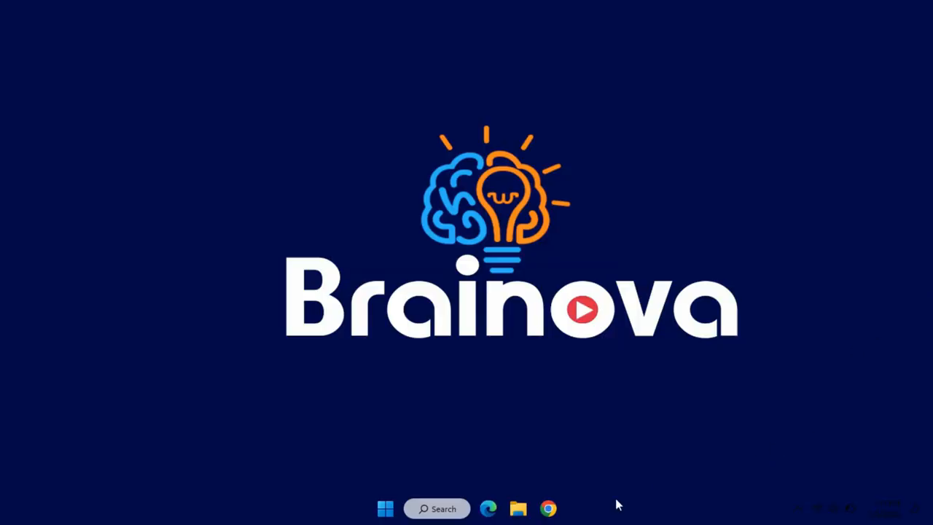
Switch to Chrome and search the web for "virtualbox"
left_click(548, 508)
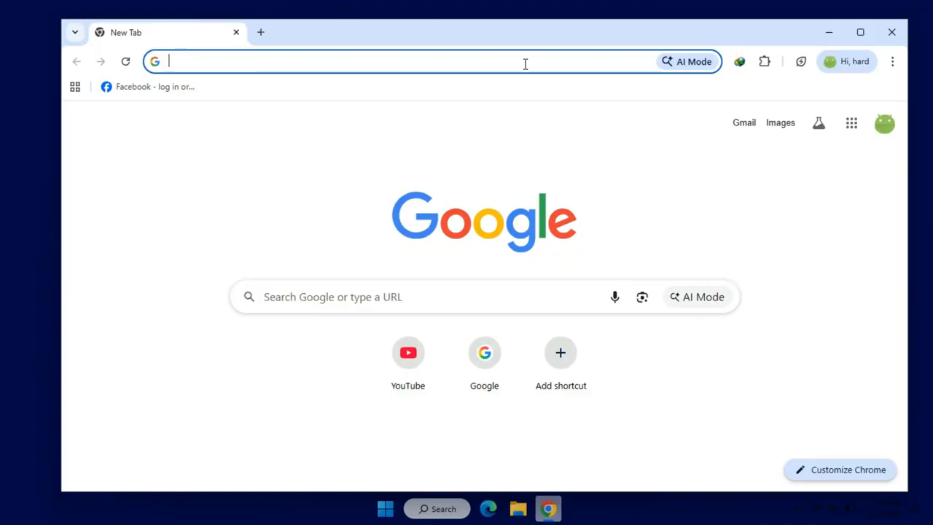
left_click(285, 63)
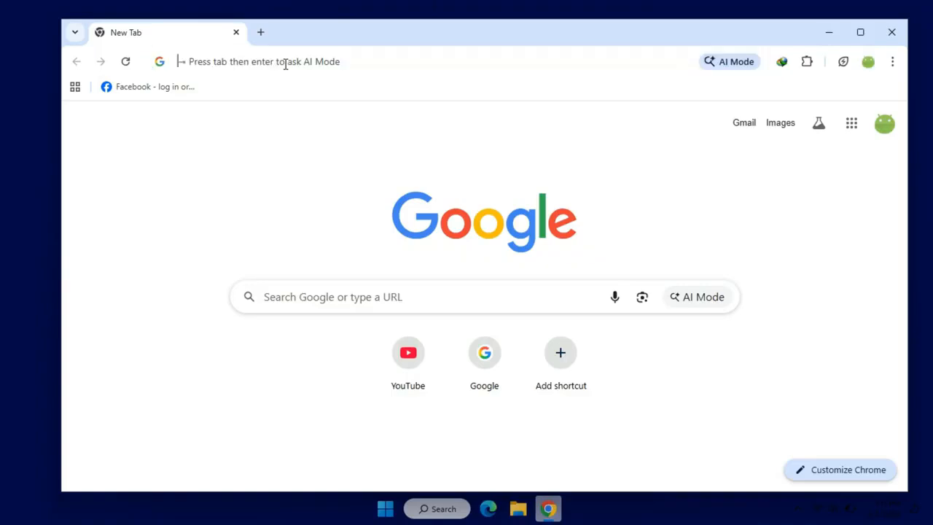
type("virtua")
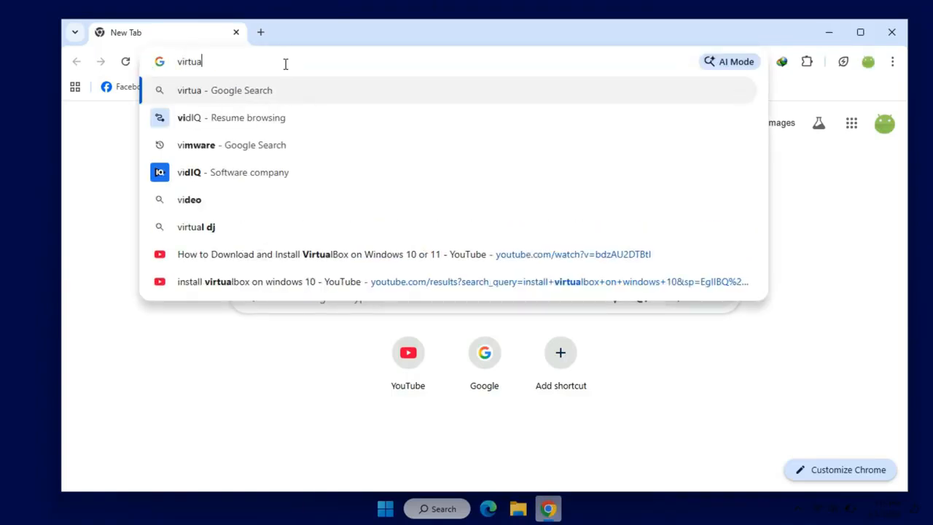
type("lbox")
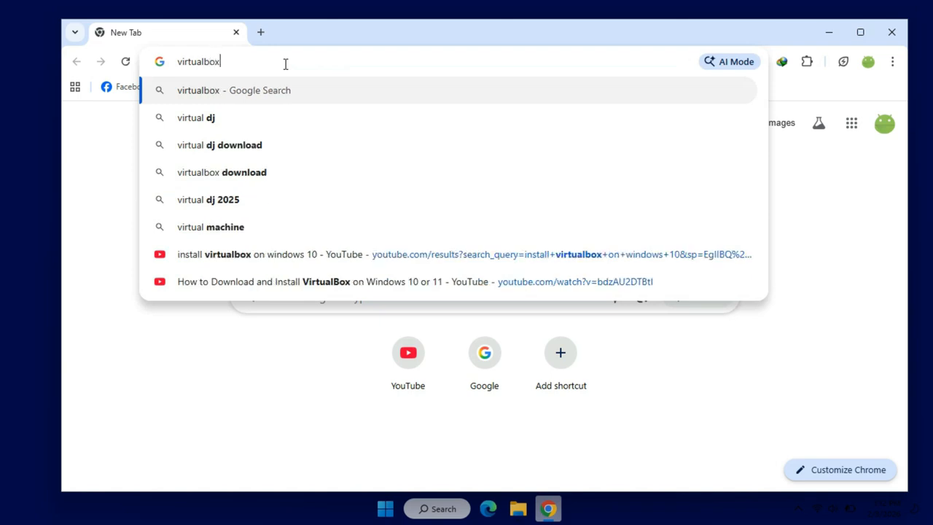
key("Return")
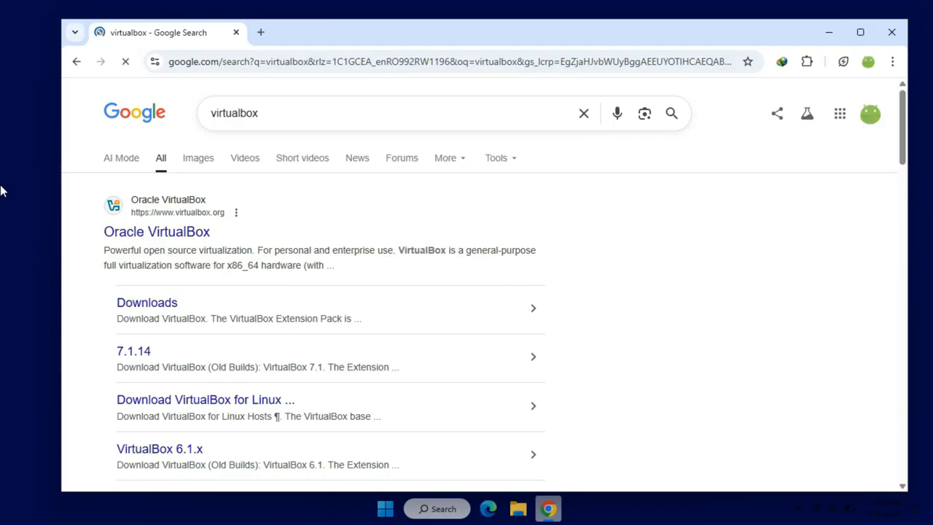
Open the official Oracle VirtualBox website from the search results
scroll(248, 240, "down", 1)
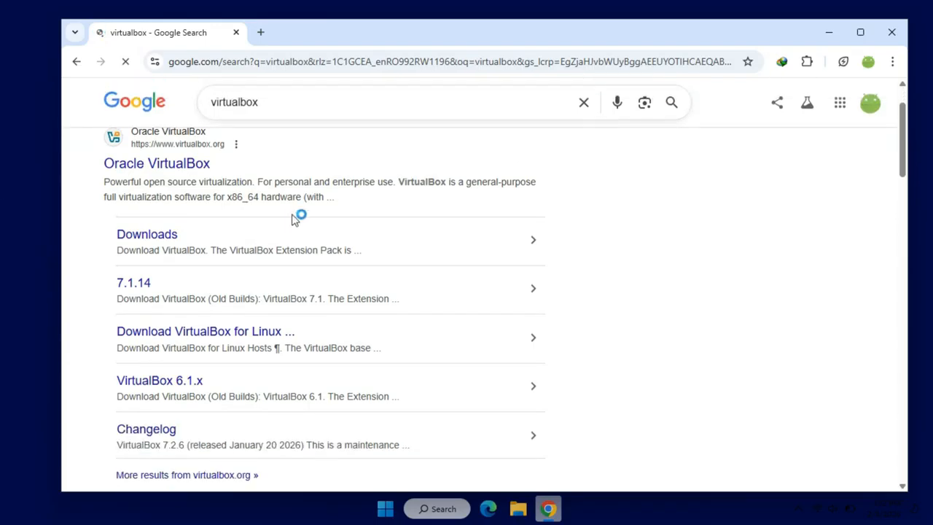
scroll(219, 190, "up", 1)
left_click(161, 232)
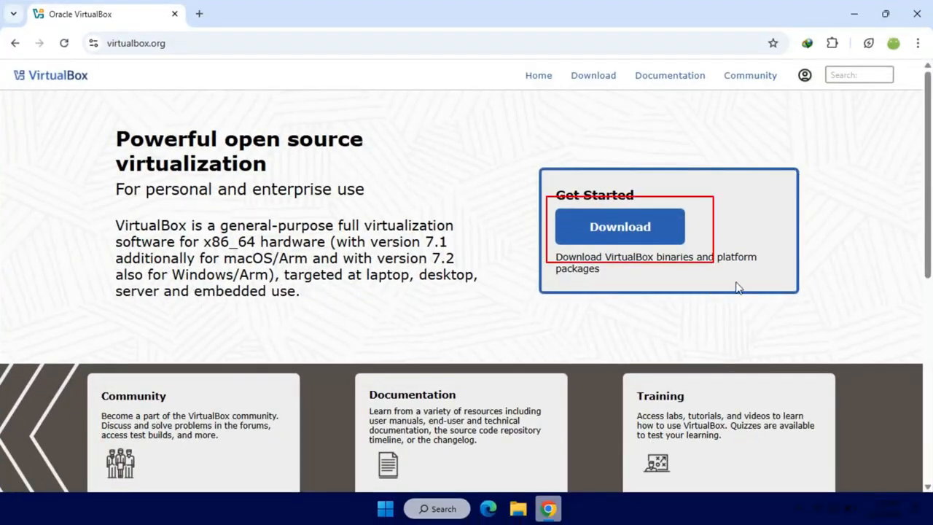
Download the VirtualBox 7.2.6 platform package for Windows hosts, saving it as VirtualBox-7.2.6a-172322-Win.exe in Downloads\Programs
left_click(635, 241)
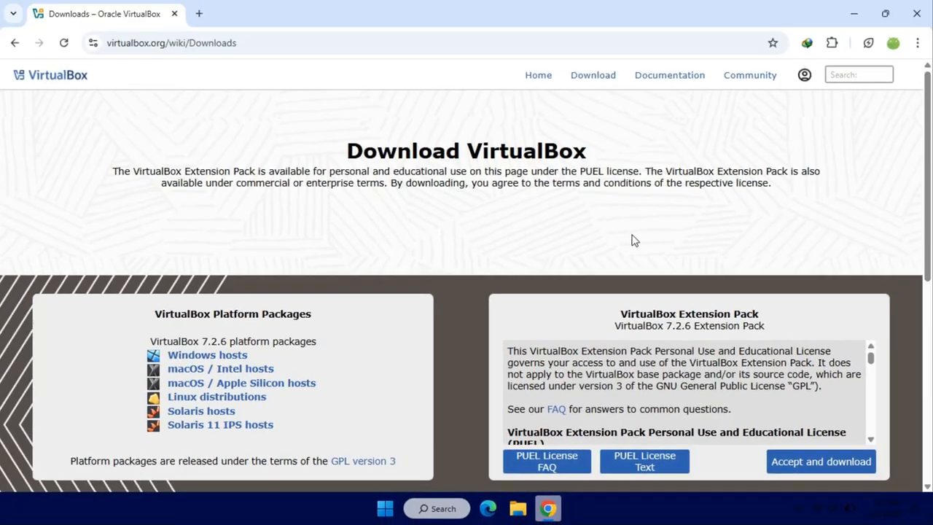
left_click(241, 357)
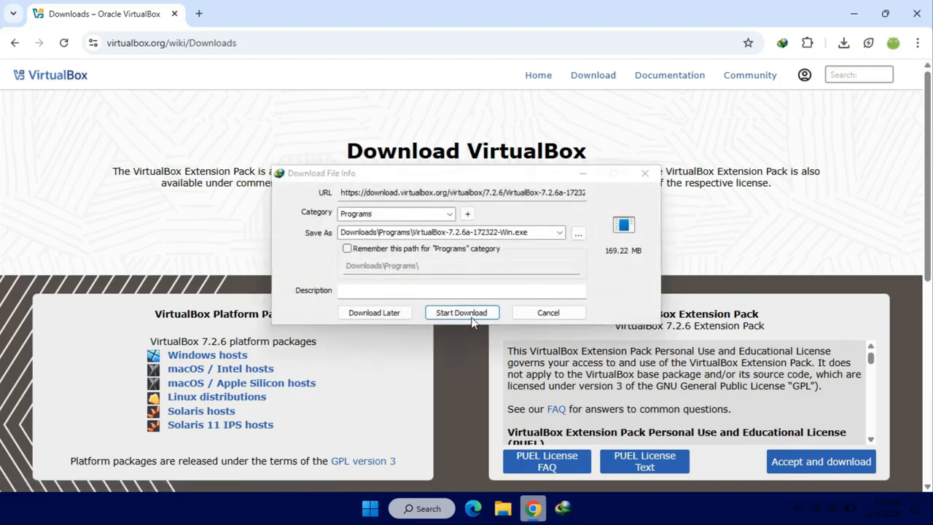
left_click(461, 312)
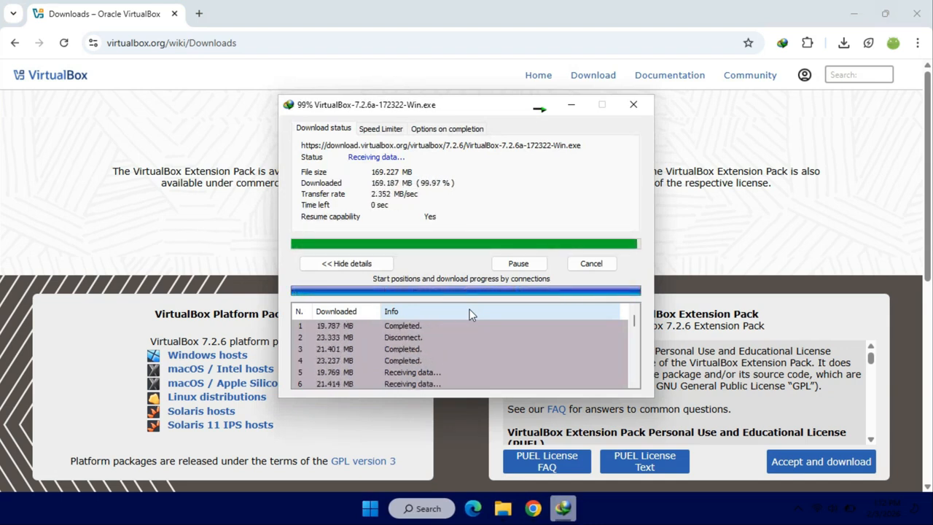
Open the download's folder, run the VirtualBox-7.2.6a-172322-Win installer and clear the other windows away
left_click(484, 296)
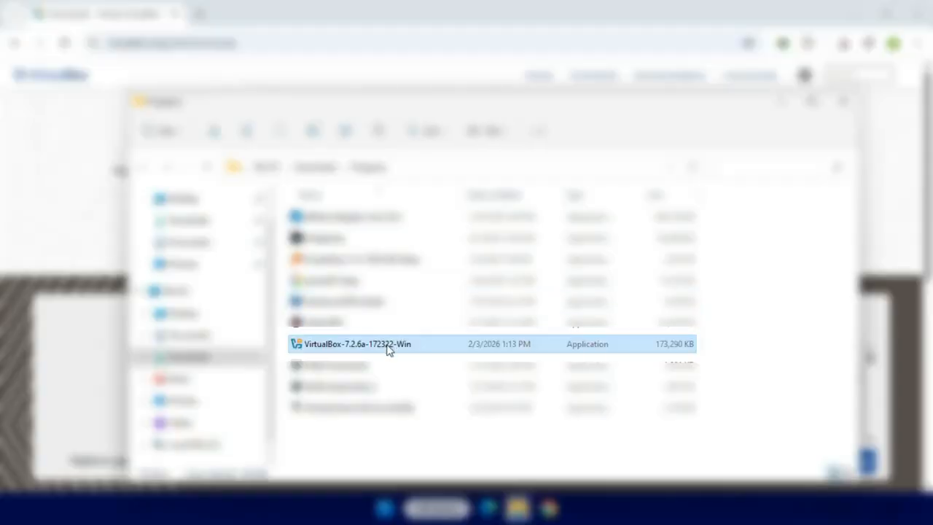
double_click(389, 346)
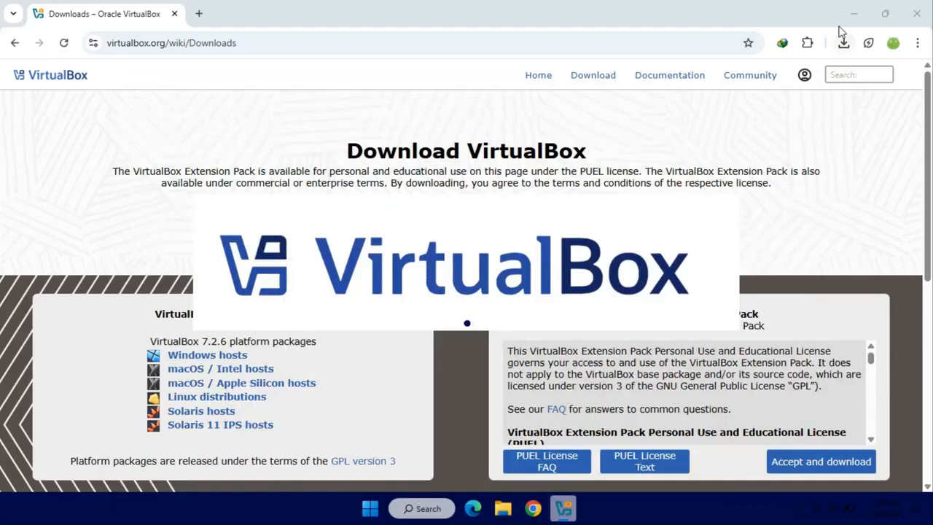
left_click(839, 29)
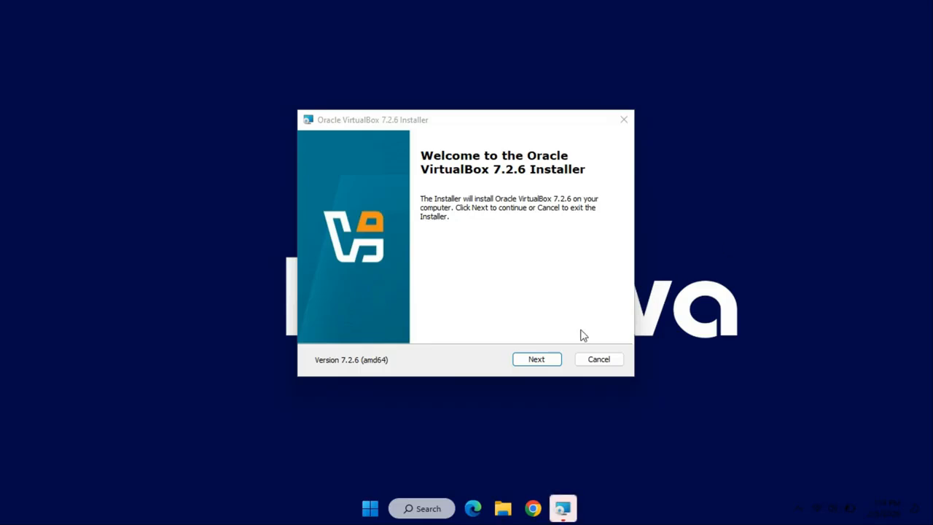
Proceed past the installer's welcome page and accept the terms of the license agreement
left_click(537, 359)
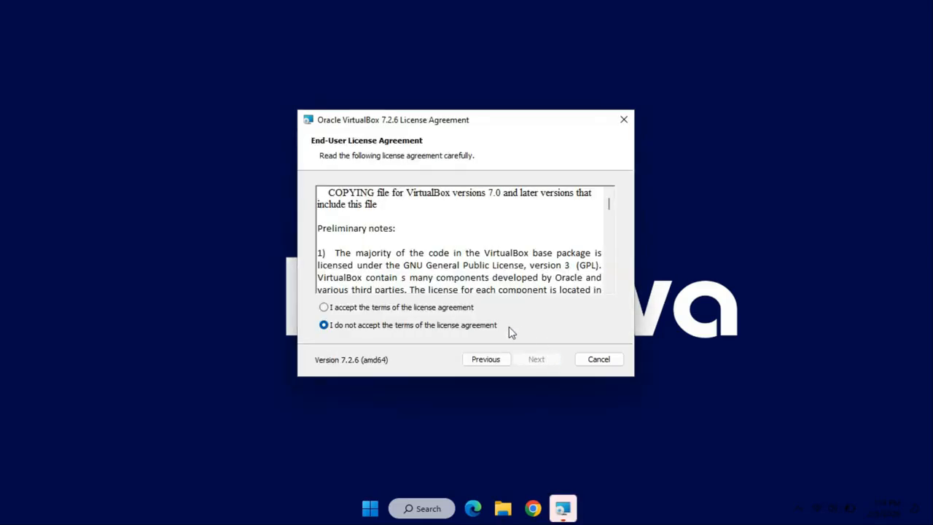
left_click(324, 308)
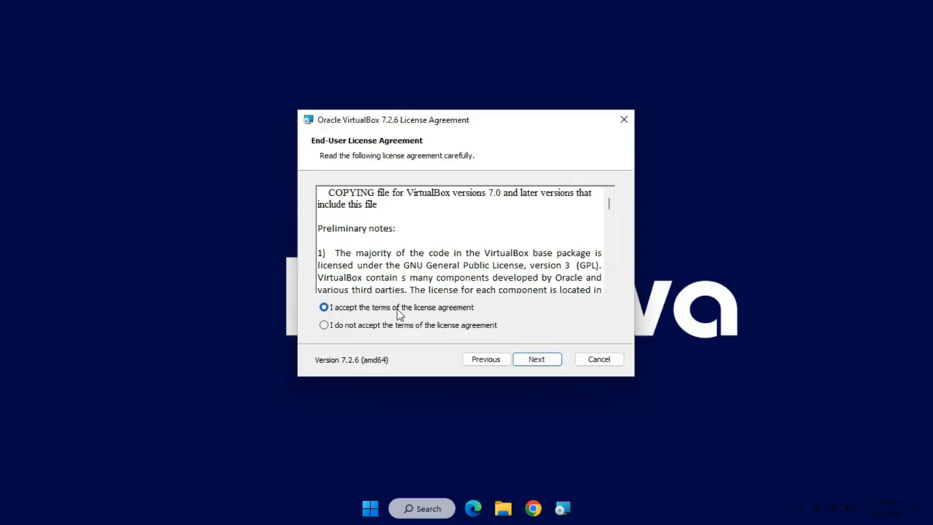
left_click(539, 360)
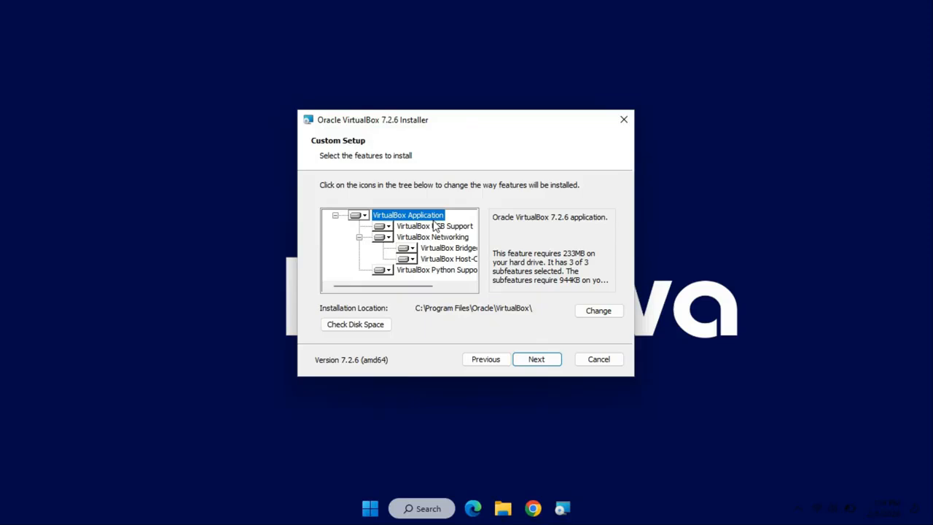
Keep the default features, location and startup options, agreeing to the network disconnection and to continue without the Python dependencies
left_click(535, 359)
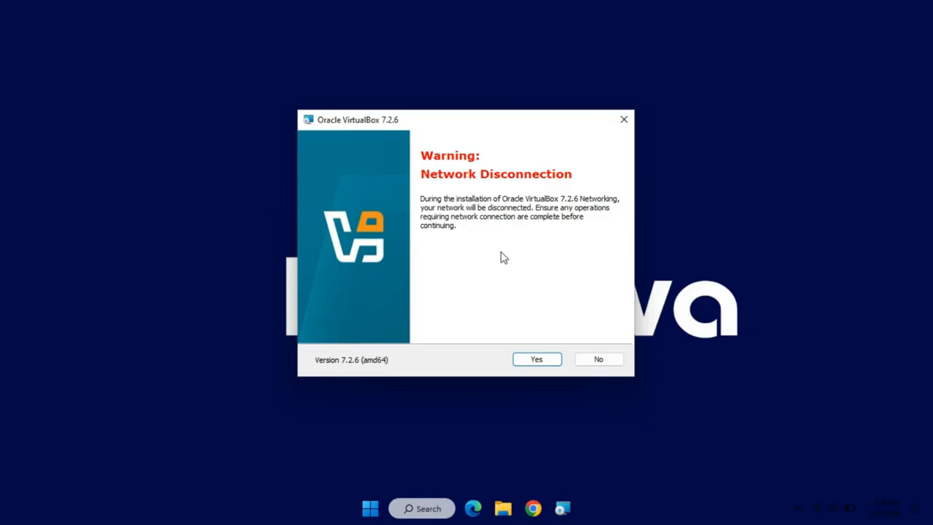
left_click(540, 360)
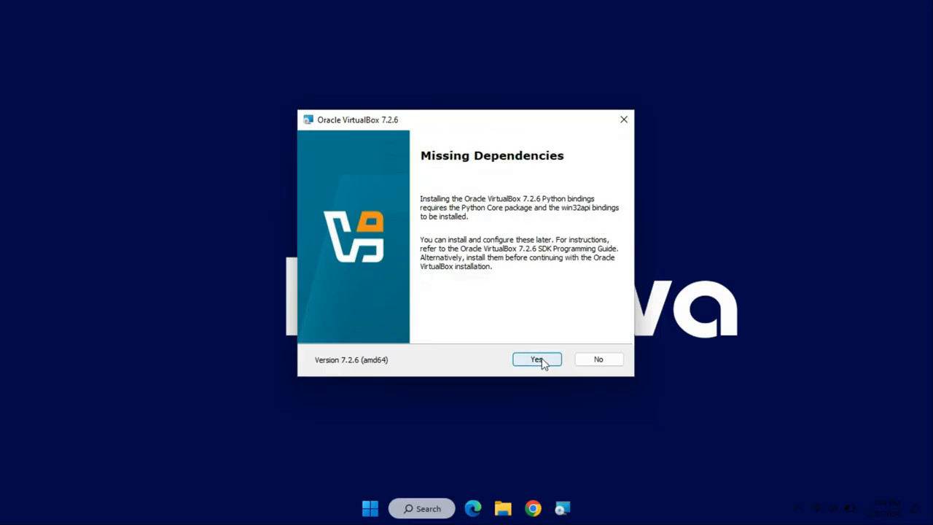
left_click(540, 361)
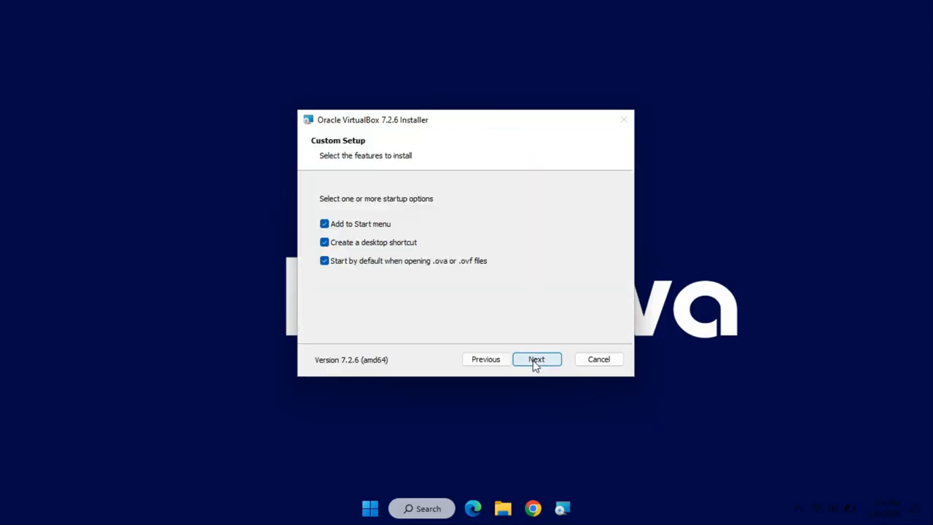
left_click(536, 361)
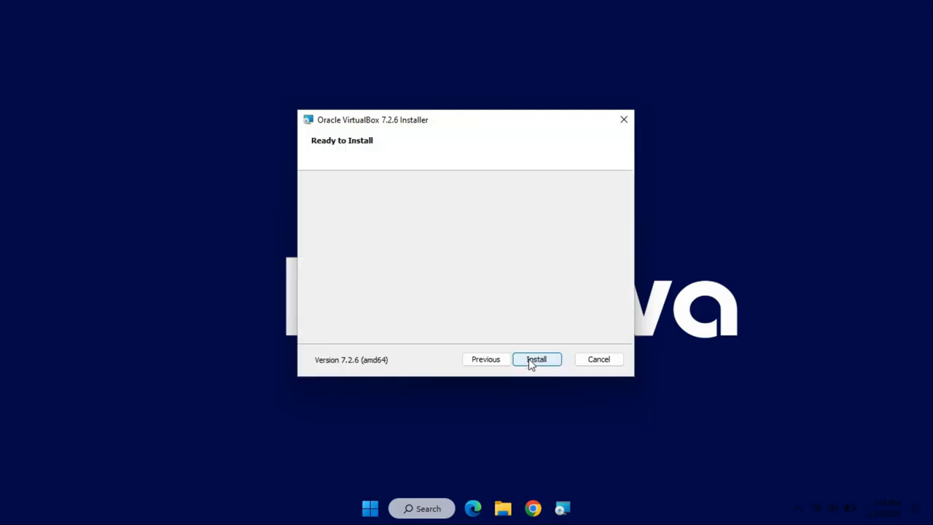
Install Oracle VirtualBox 7.2.6 and finish the setup with the application set to start
left_click(537, 362)
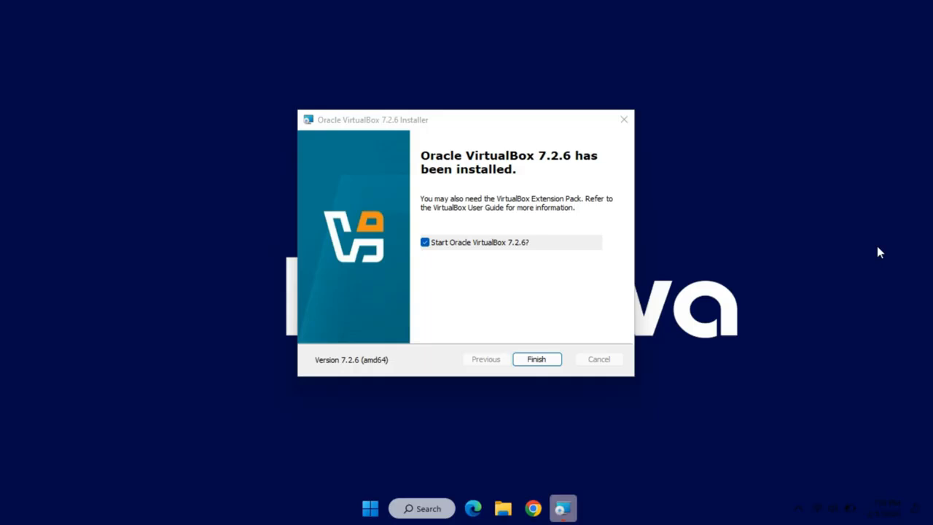
left_click(547, 366)
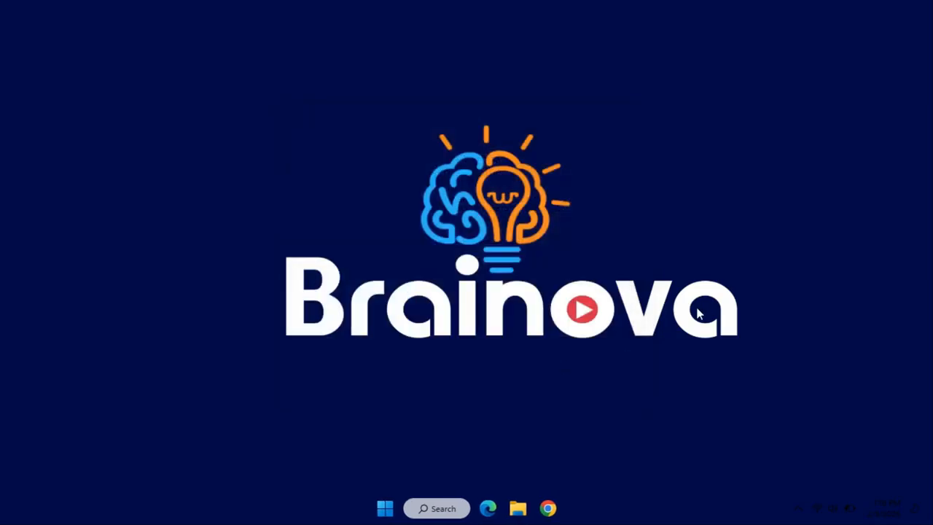
left_click(570, 514)
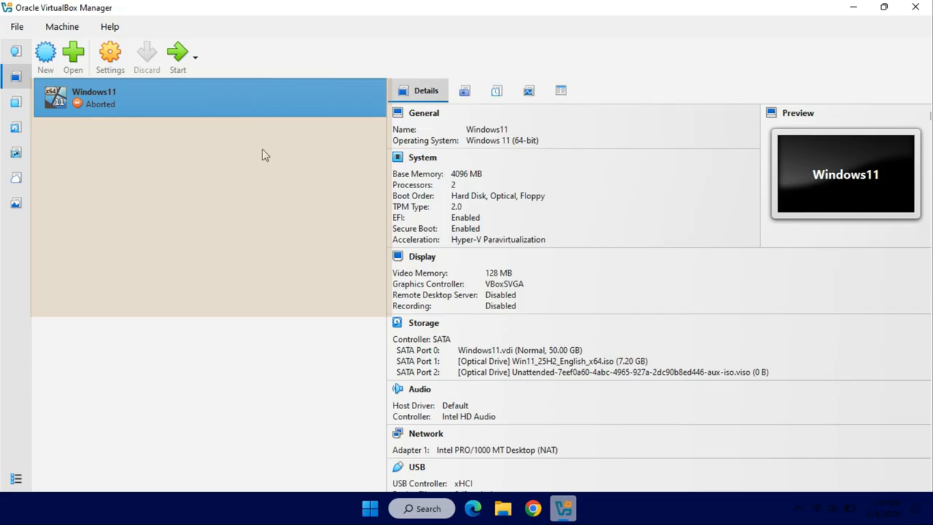
View the new virtual machine form, close it and go to the VirtualBox Manager home page
left_click(43, 62)
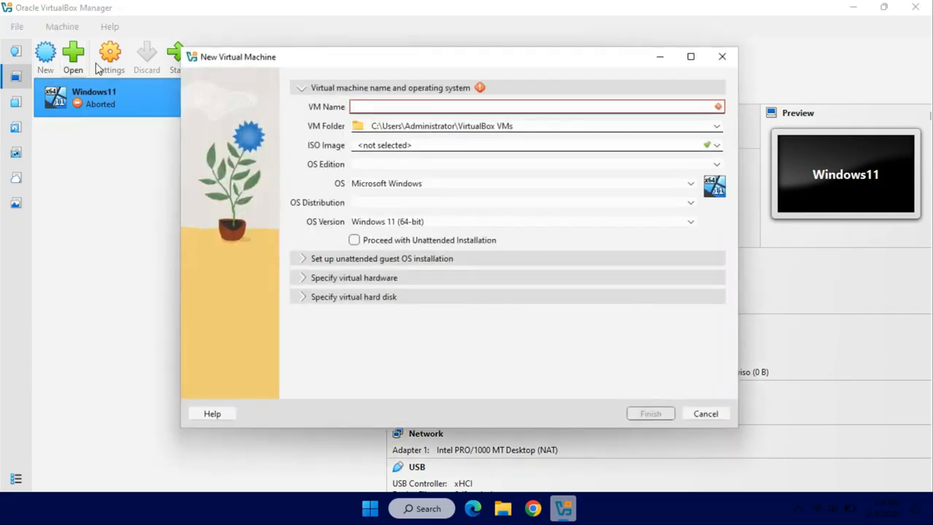
left_click(724, 58)
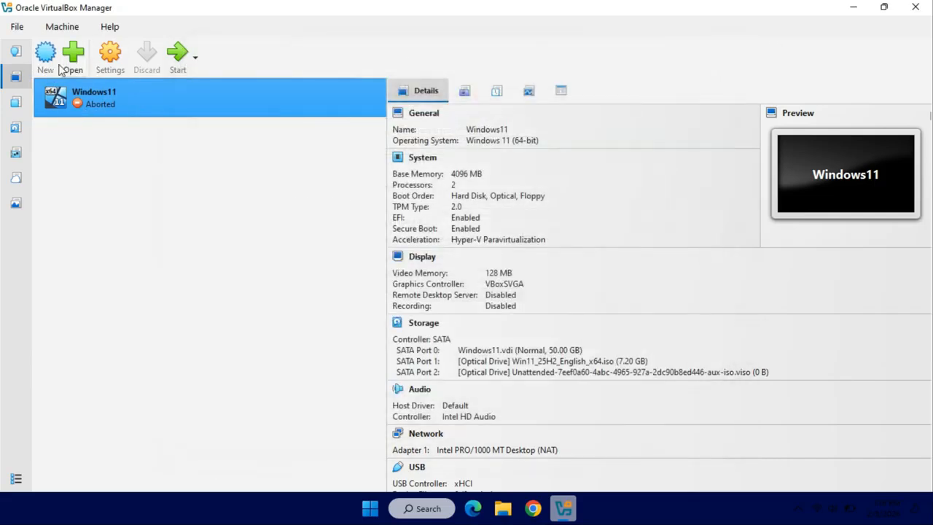
left_click(22, 51)
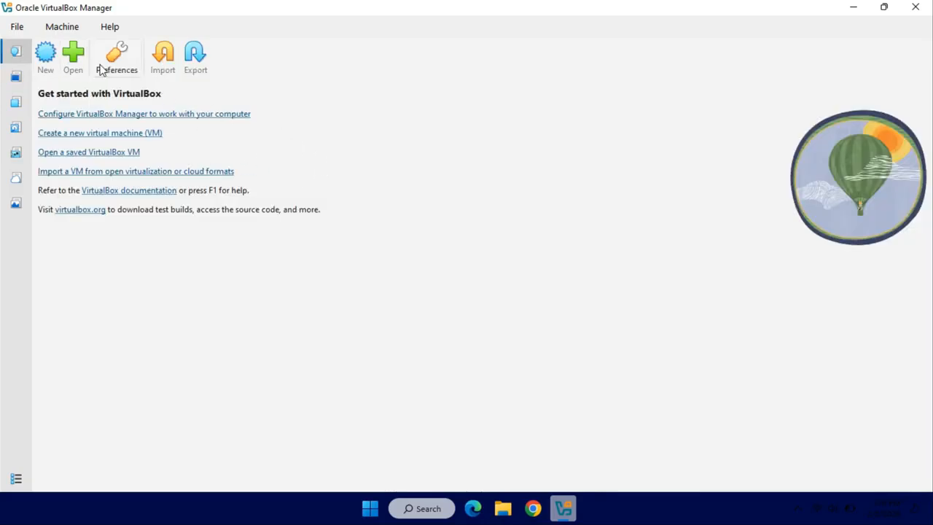
Examine the VM folder and ISO image choices in a new virtual machine form, and cancel the form
left_click(45, 57)
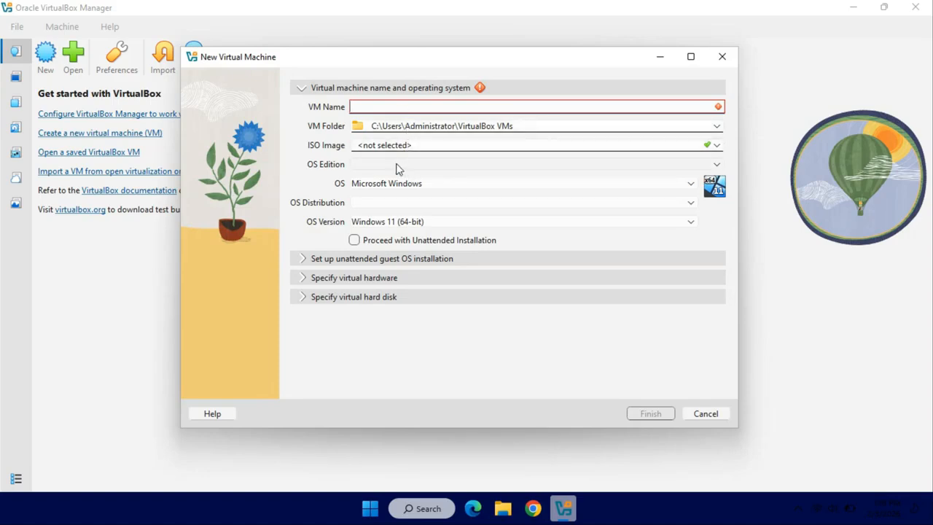
left_click(397, 127)
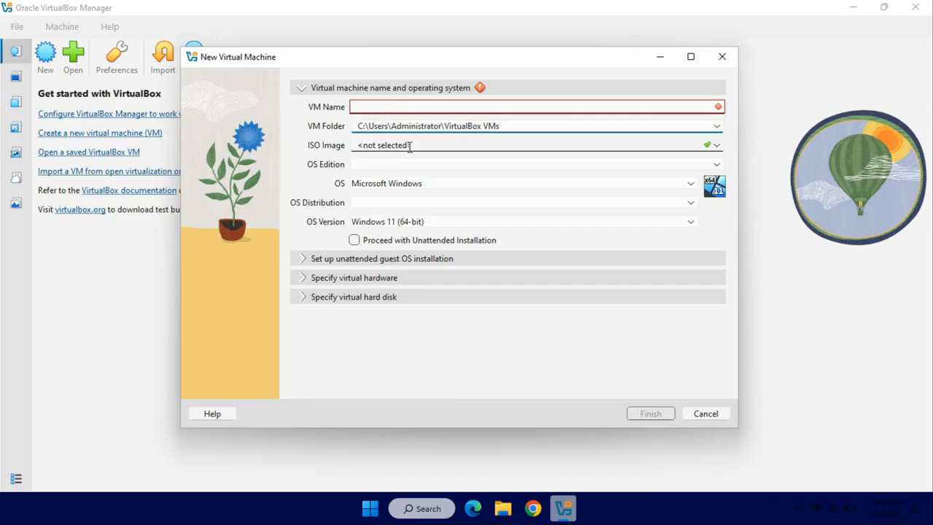
left_click(410, 145)
left_click(716, 146)
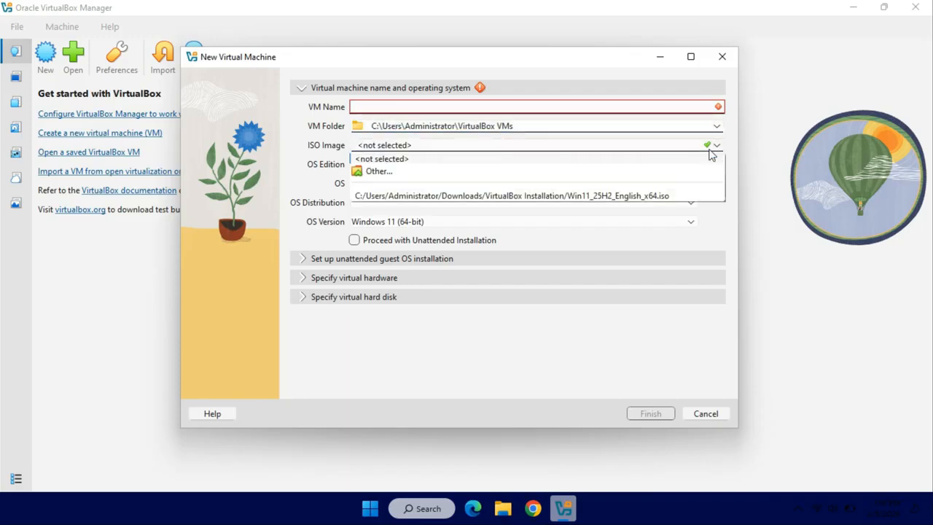
left_click(586, 390)
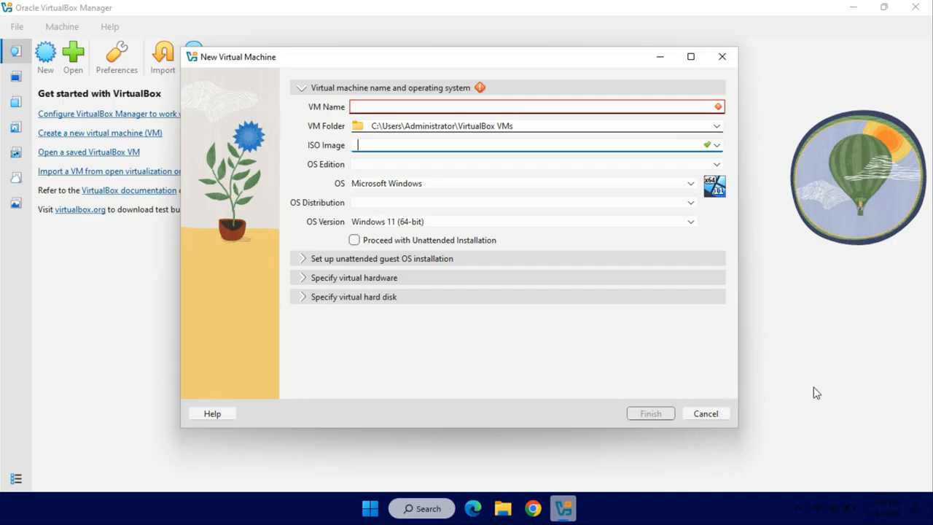
left_click(705, 413)
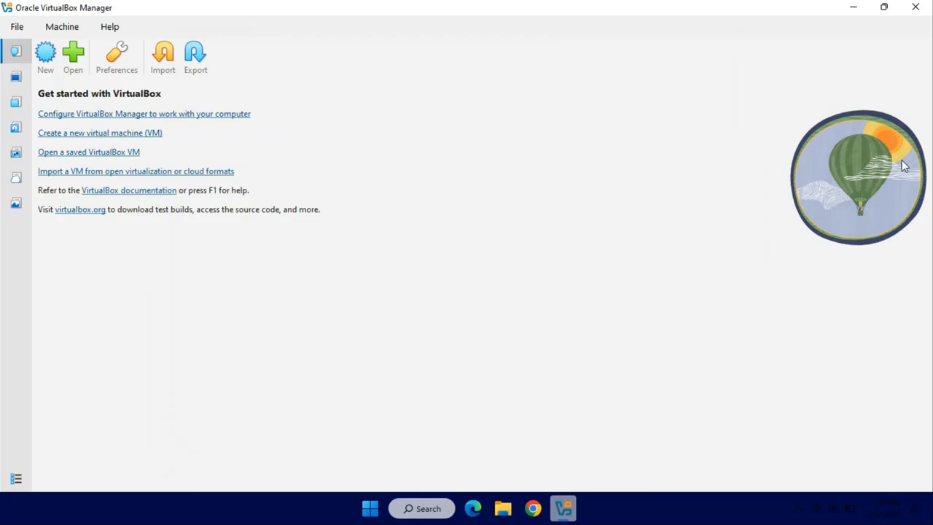